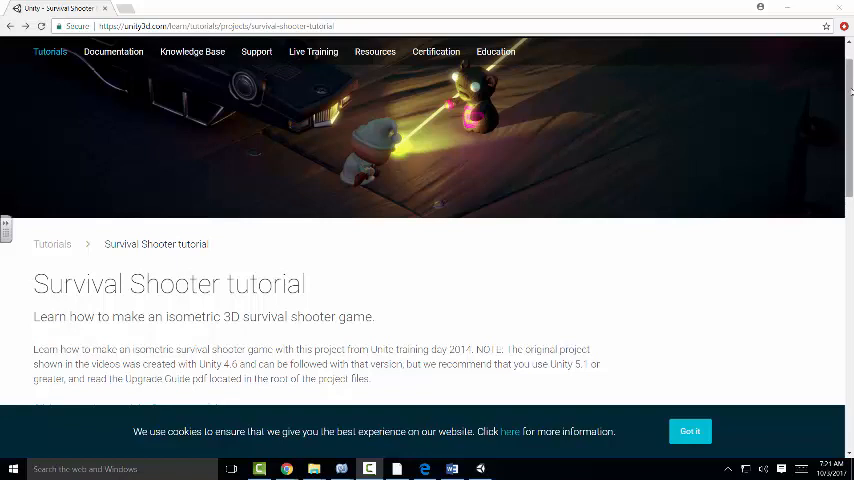
scroll(848, 70, "up", 1)
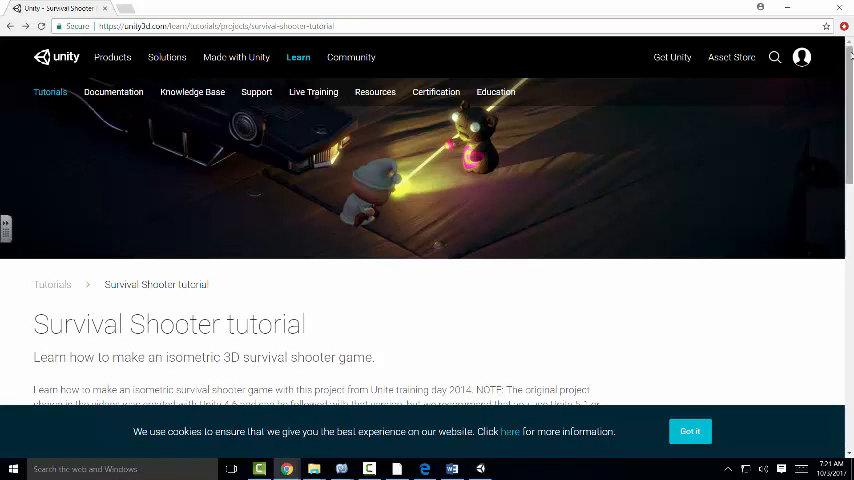
scroll(843, 72, "down", 4)
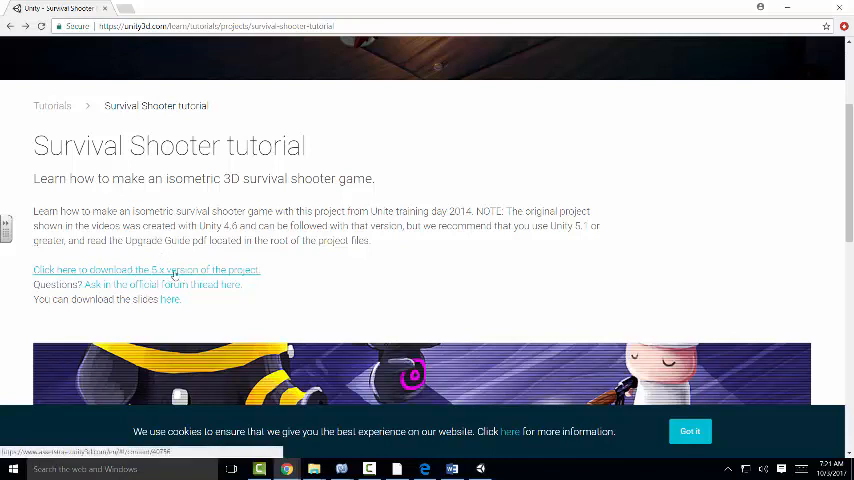
- Follow the 5.x project download link and choose 'Open in Unity' on the Asset Store page
left_click(130, 272)
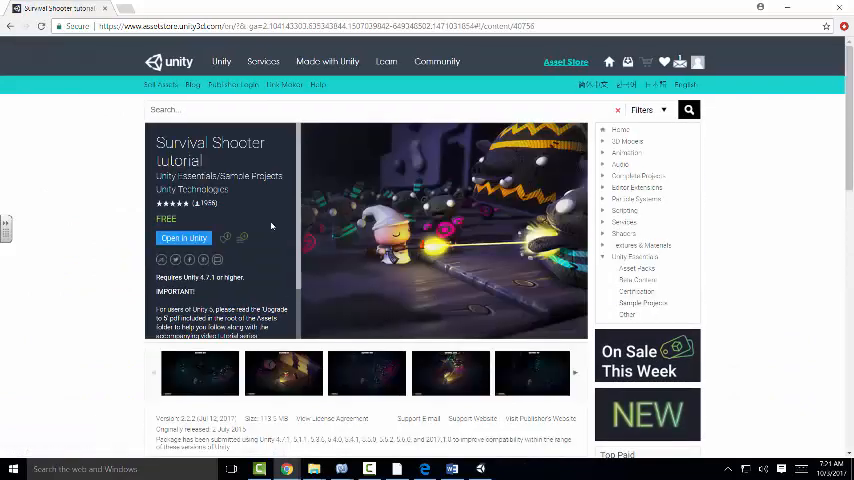
left_click(179, 240)
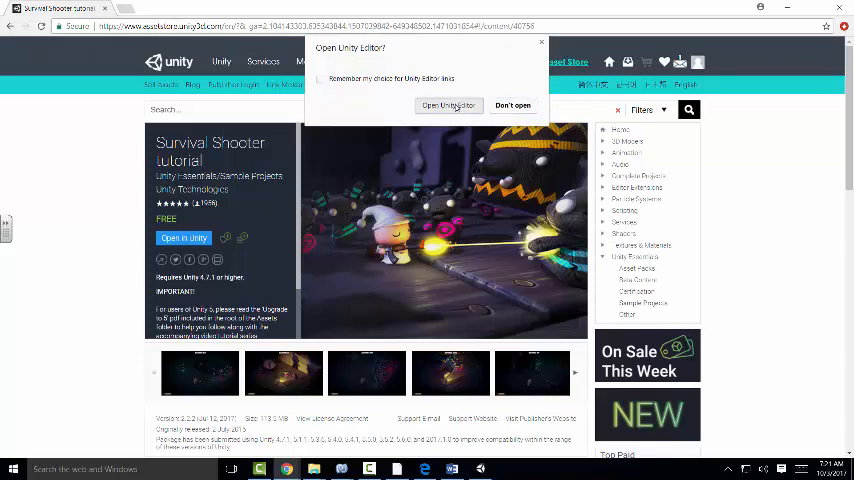
- Launch the Unity Editor, start the Survival Shooter package download and accept its license
left_click(459, 107)
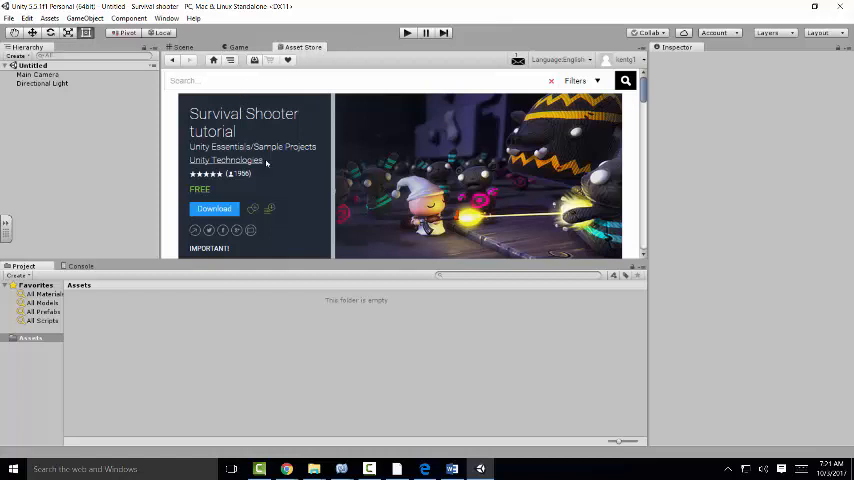
left_click(216, 208)
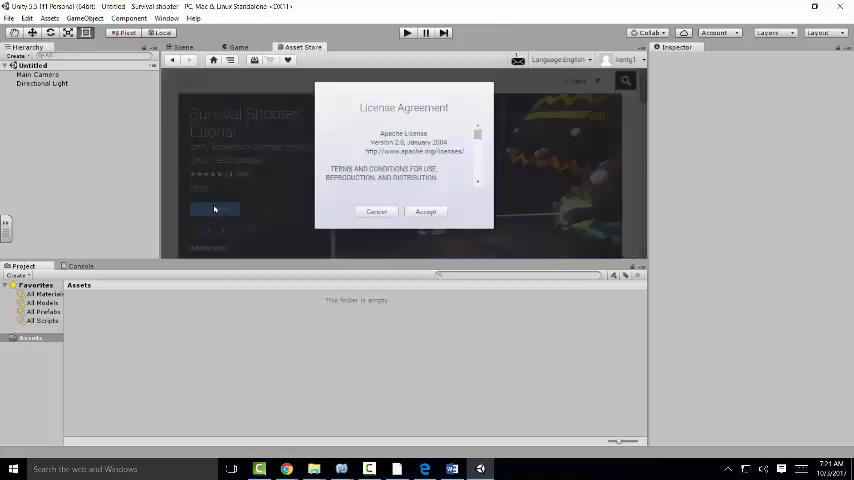
left_click(417, 212)
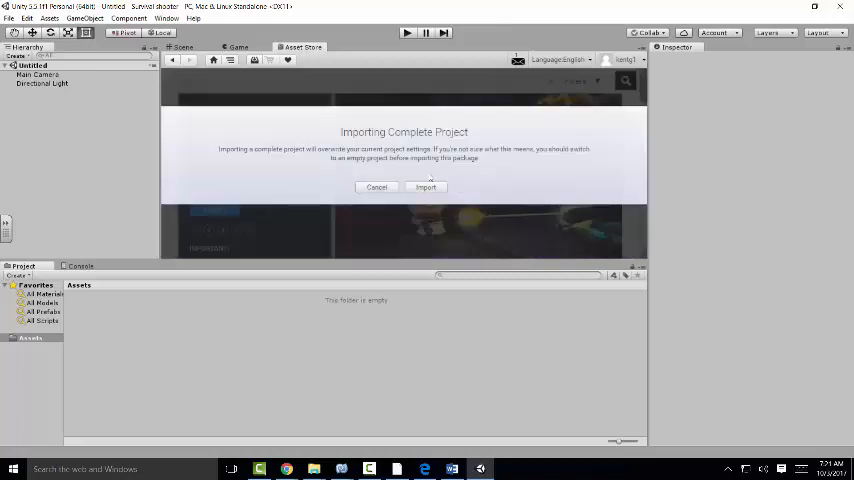
- Confirm the complete-project warning and import all Survival Shooter package files into Assets
left_click(426, 187)
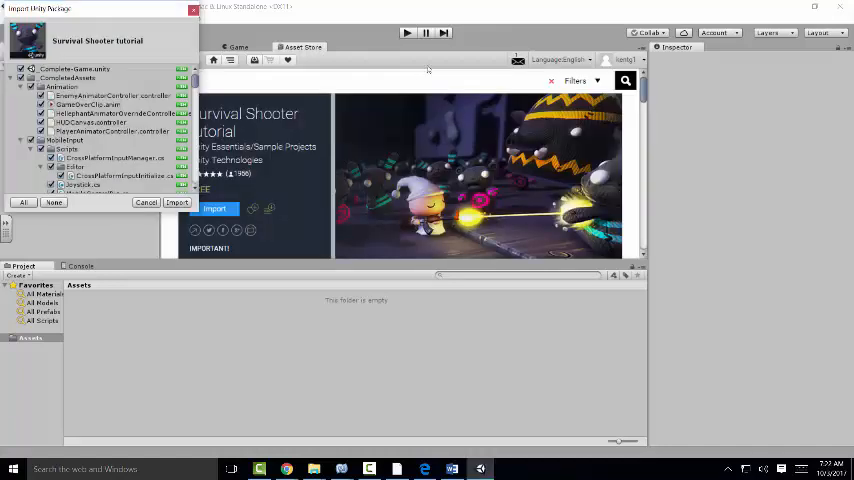
left_click(176, 203)
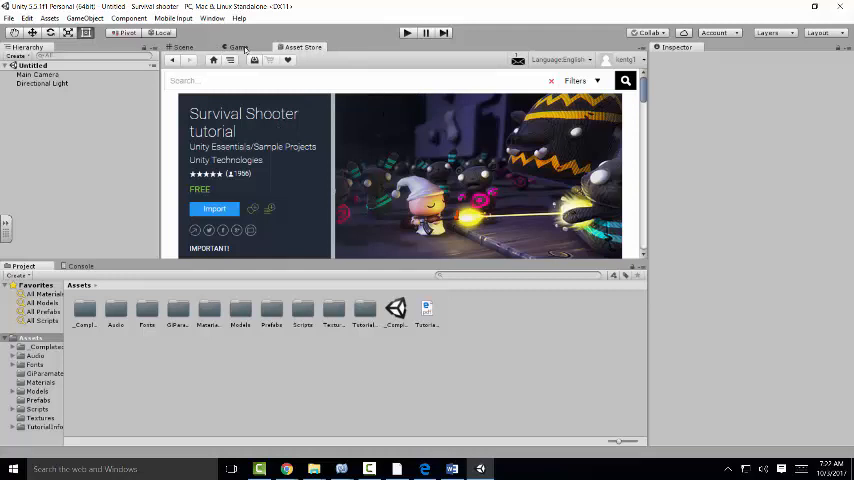
- Add the Environment prefab from Assets/Prefabs to the scene Hierarchy
left_click(165, 46)
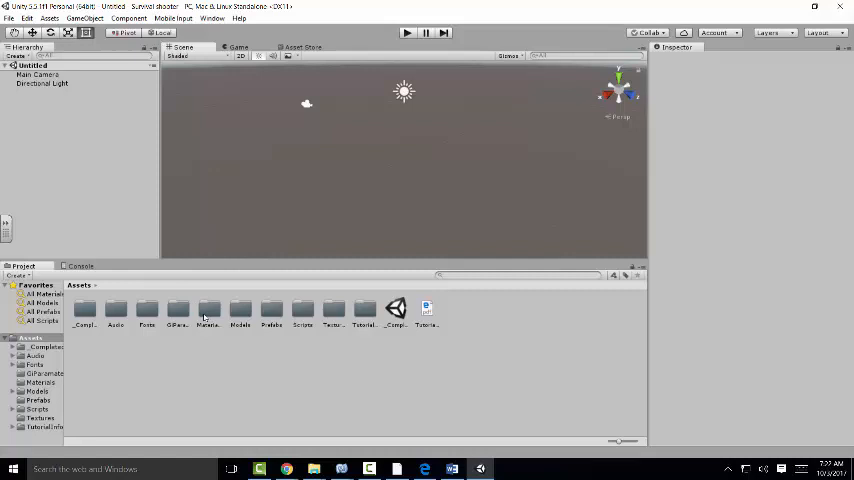
double_click(278, 316)
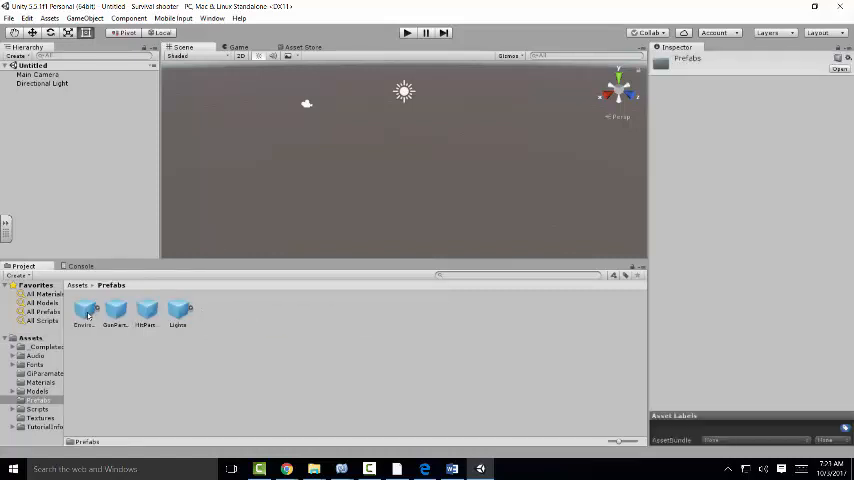
left_click_drag(87, 316, 43, 104)
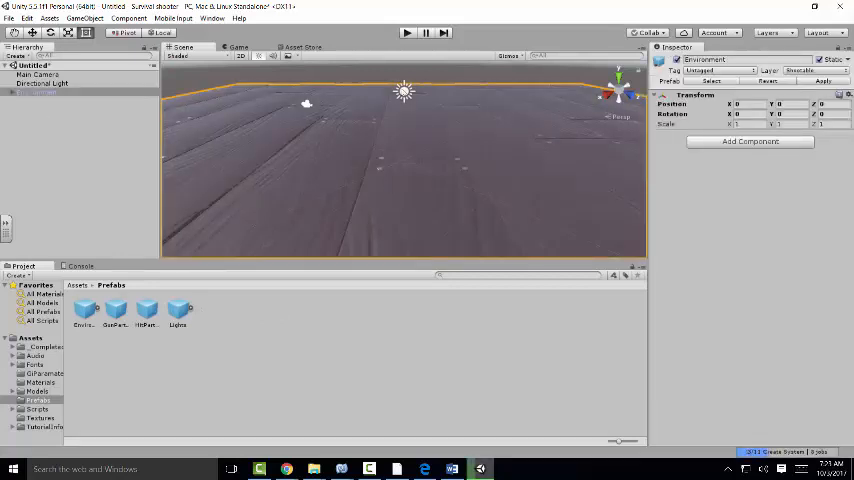
- Preview the scene with the Environment in Play mode, then stop it
key("ctrl+p")
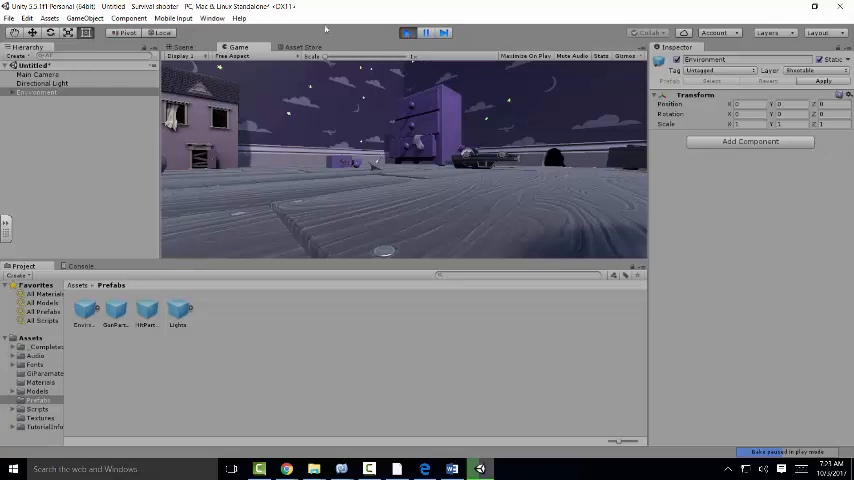
left_click(407, 34)
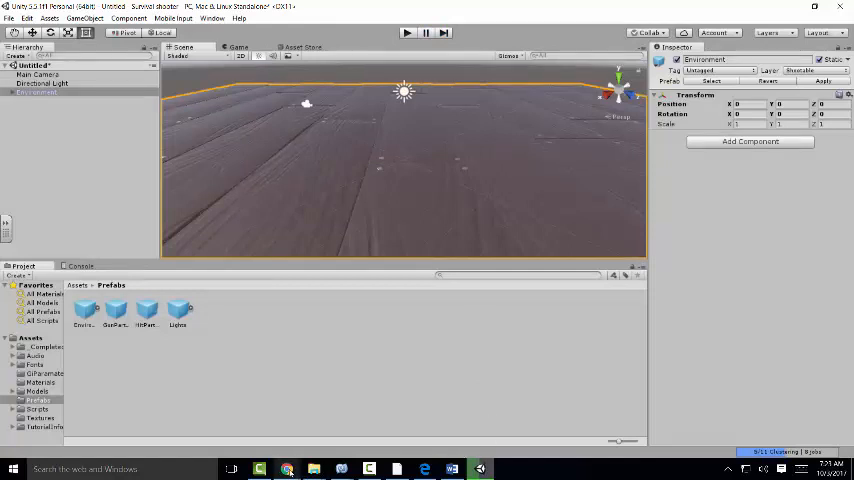
mouse_move(286, 469)
left_click(405, 420)
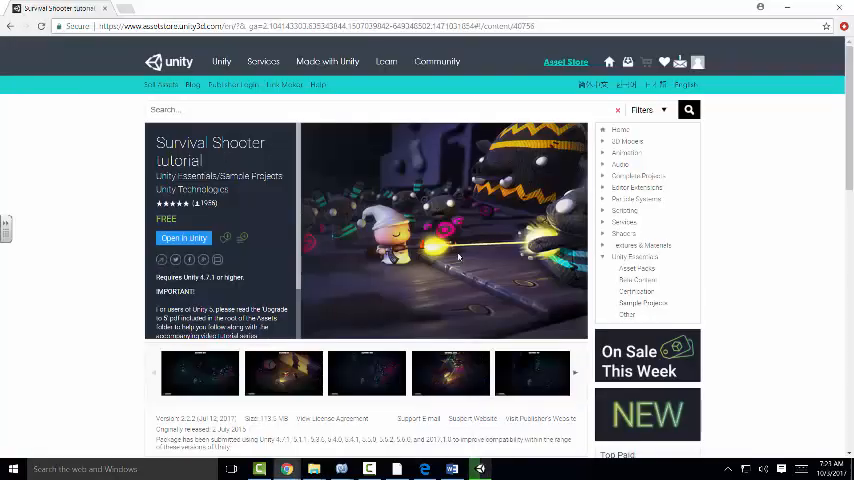
scroll(838, 120, "down", 5)
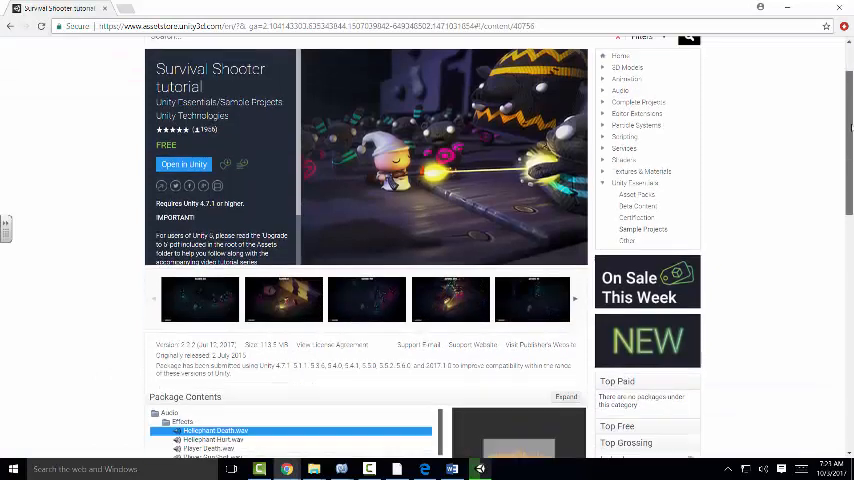
scroll(838, 120, "up", 2)
scroll(427, 240, "up", 3)
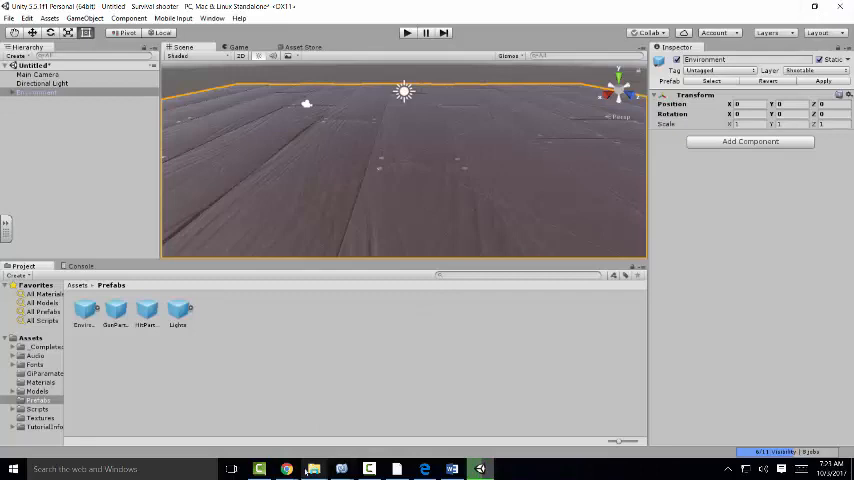
mouse_move(287, 469)
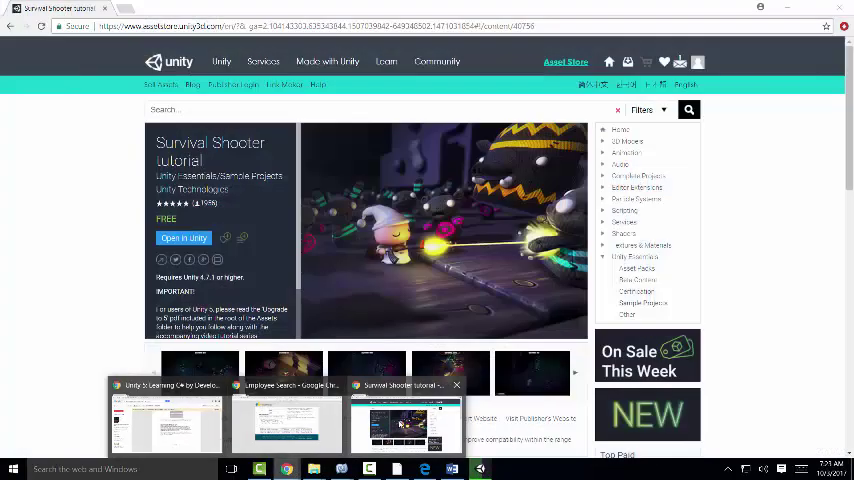
left_click(388, 422)
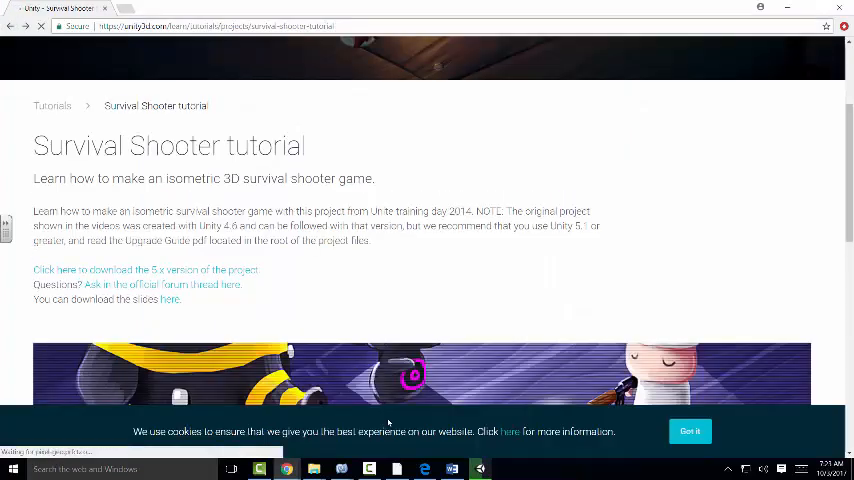
scroll(388, 422, "down", 1)
scroll(388, 422, "down", 1)
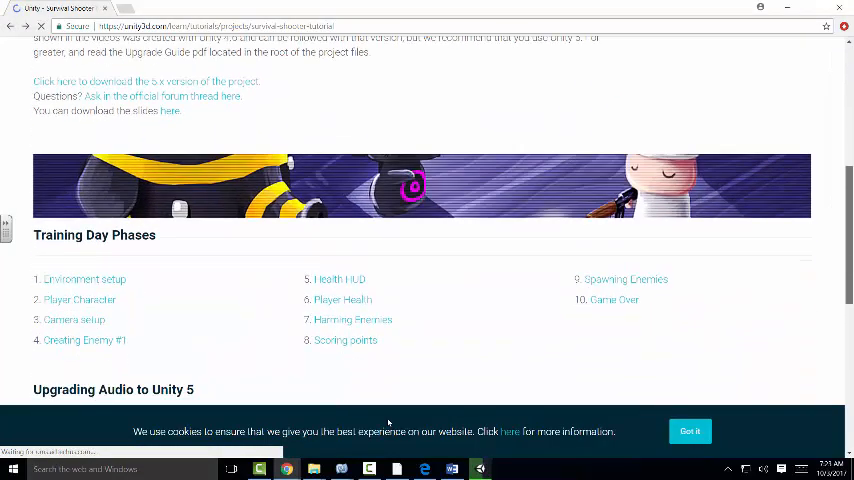
scroll(388, 422, "down", 1)
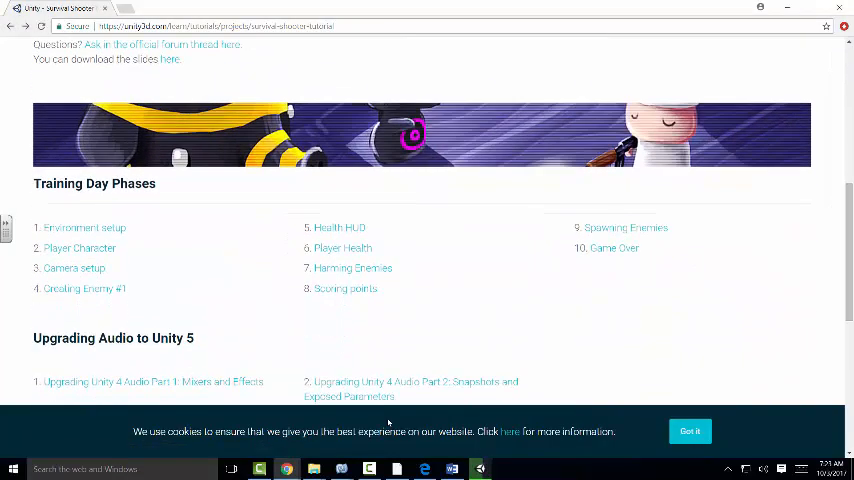
- Activate the 'Environment setup' lesson link under Training Day Phases
key("Tab")
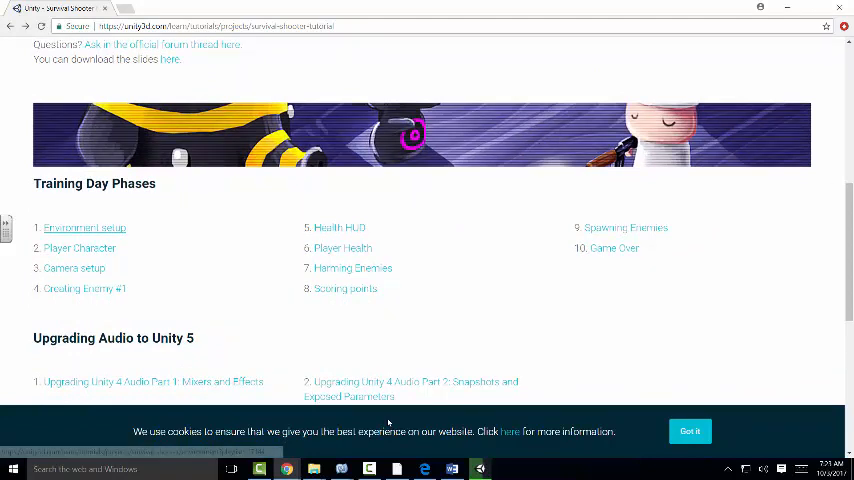
key("Return")
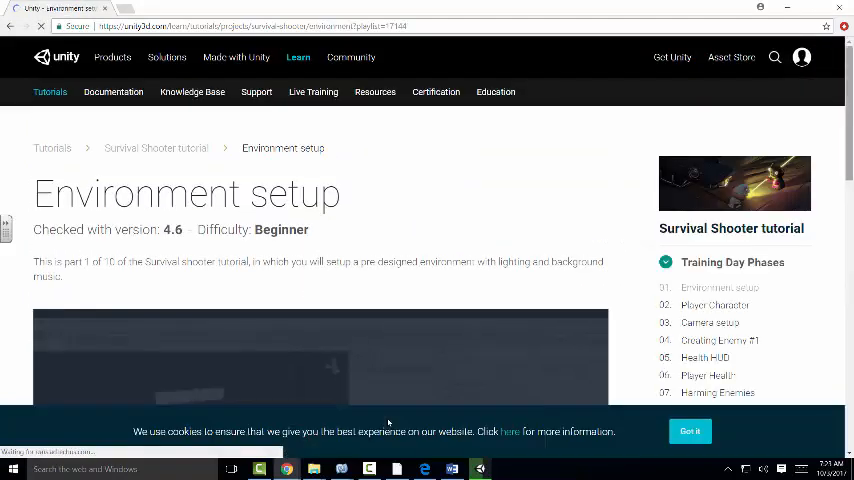
scroll(388, 422, "down", 3)
scroll(388, 422, "down", 5)
scroll(388, 422, "down", 2)
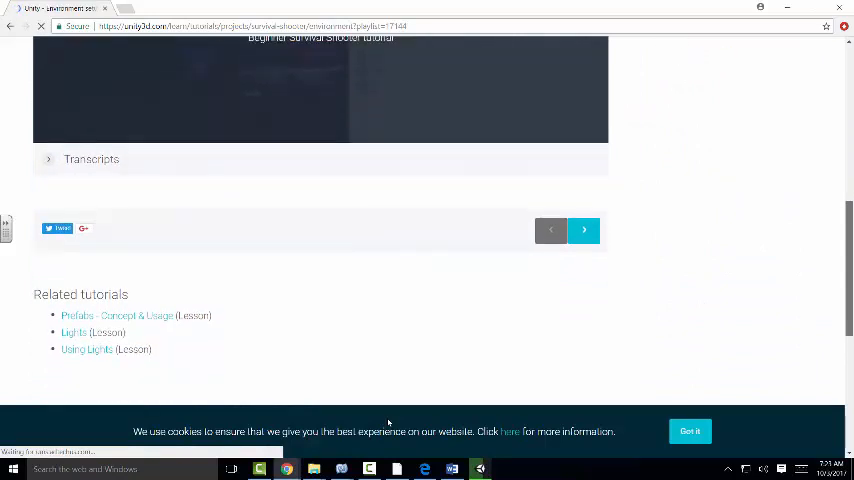
scroll(388, 422, "up", 4)
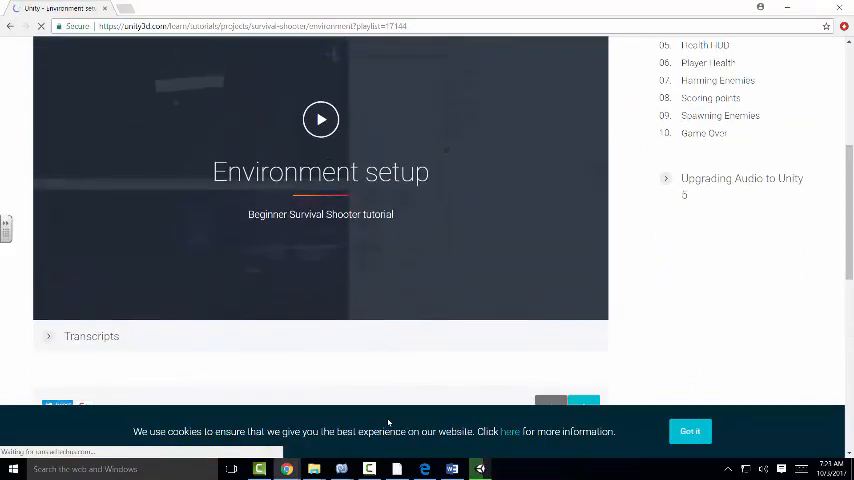
scroll(388, 422, "up", 3)
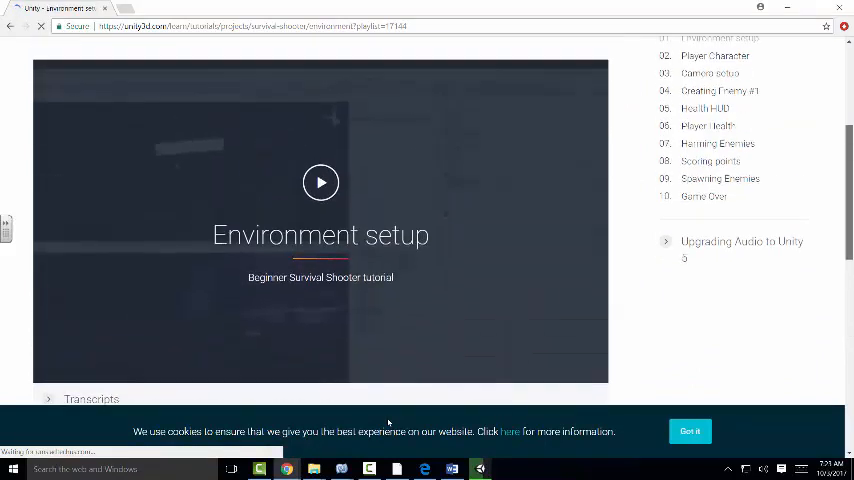
scroll(388, 422, "up", 1)
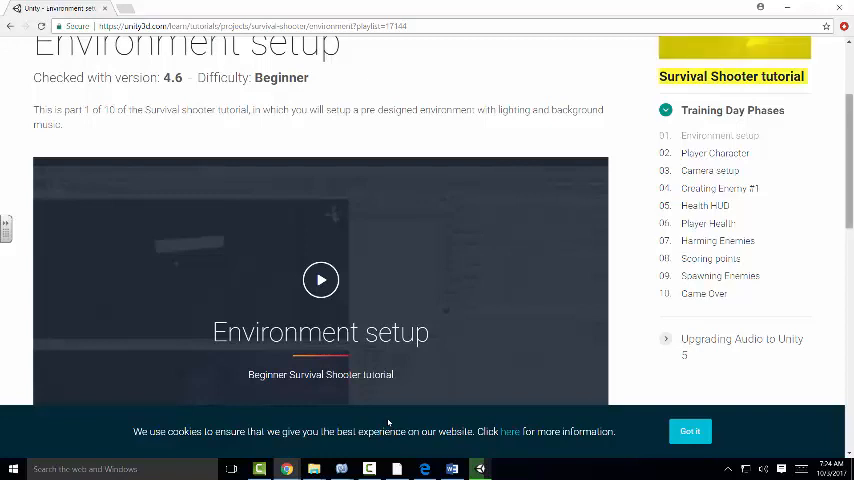
scroll(388, 422, "up", 3)
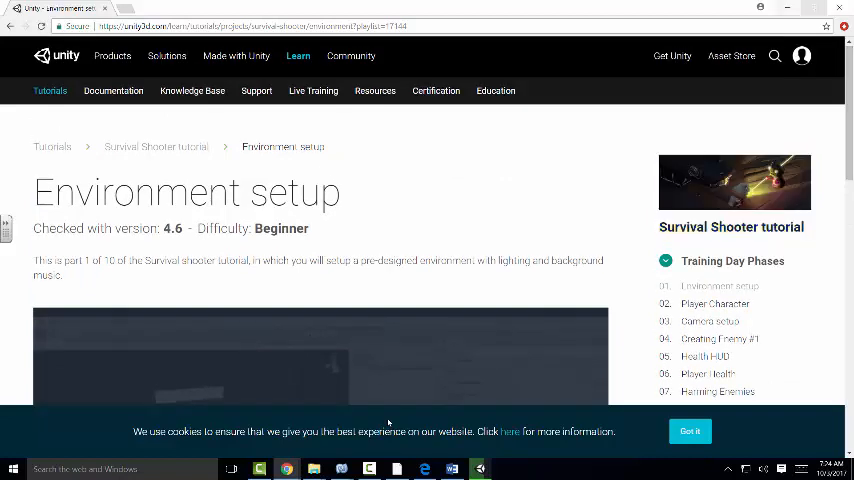
- Back in Unity, deselect the Environment object and run the scene in Play mode once more, then stop
key("alt+Tab")
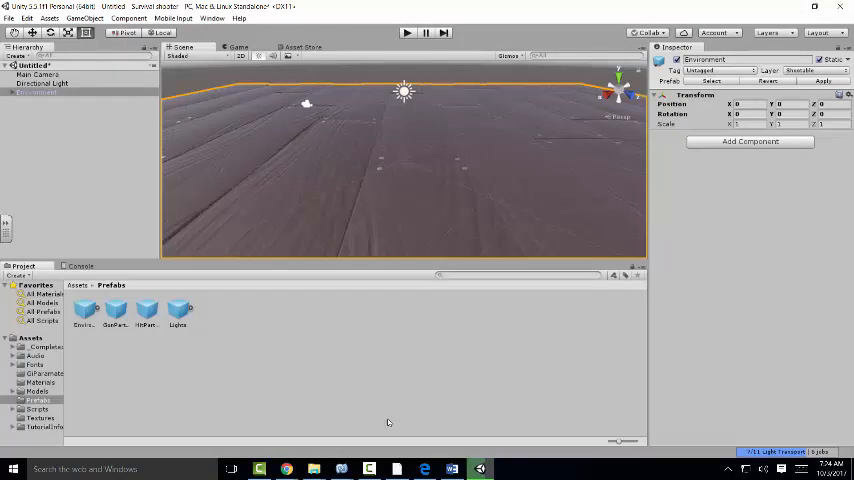
left_click(388, 422)
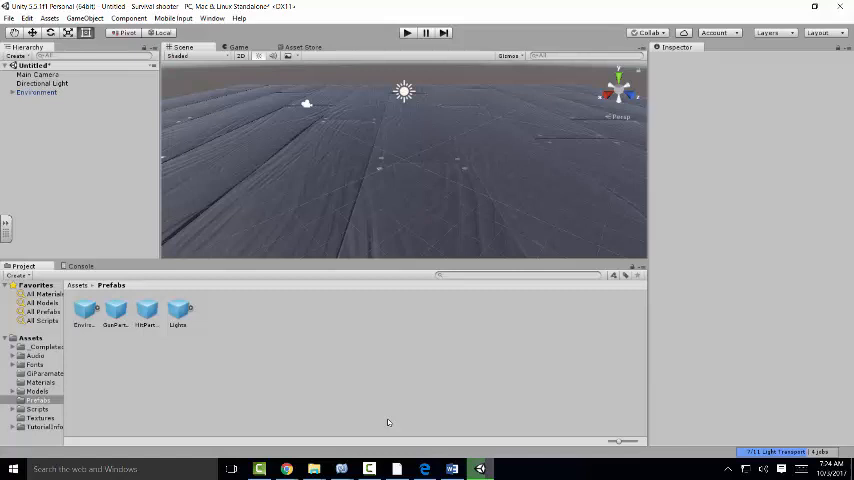
key("ctrl+p")
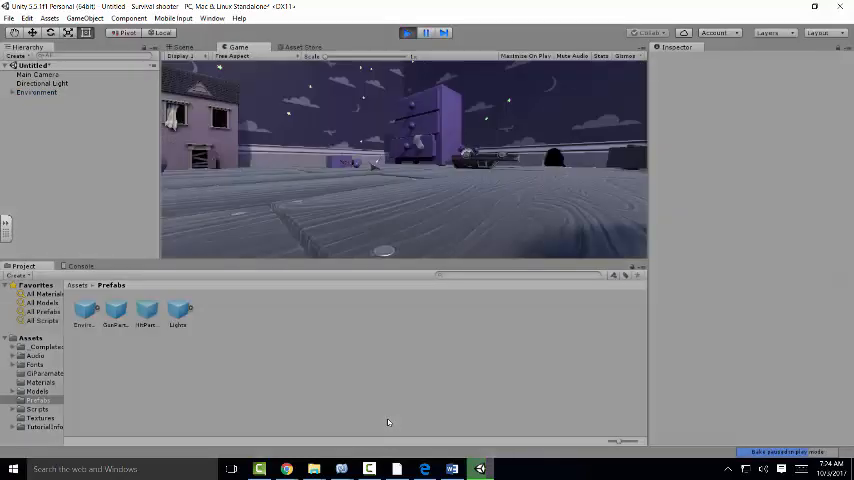
key("ctrl+p")
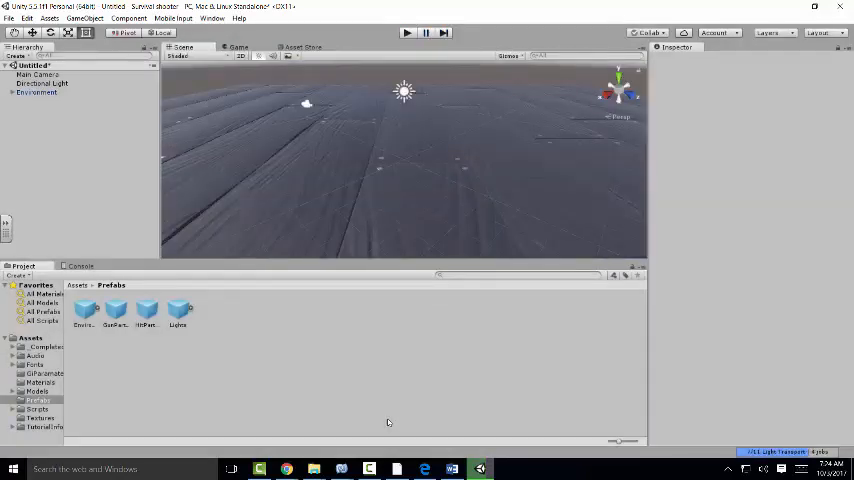